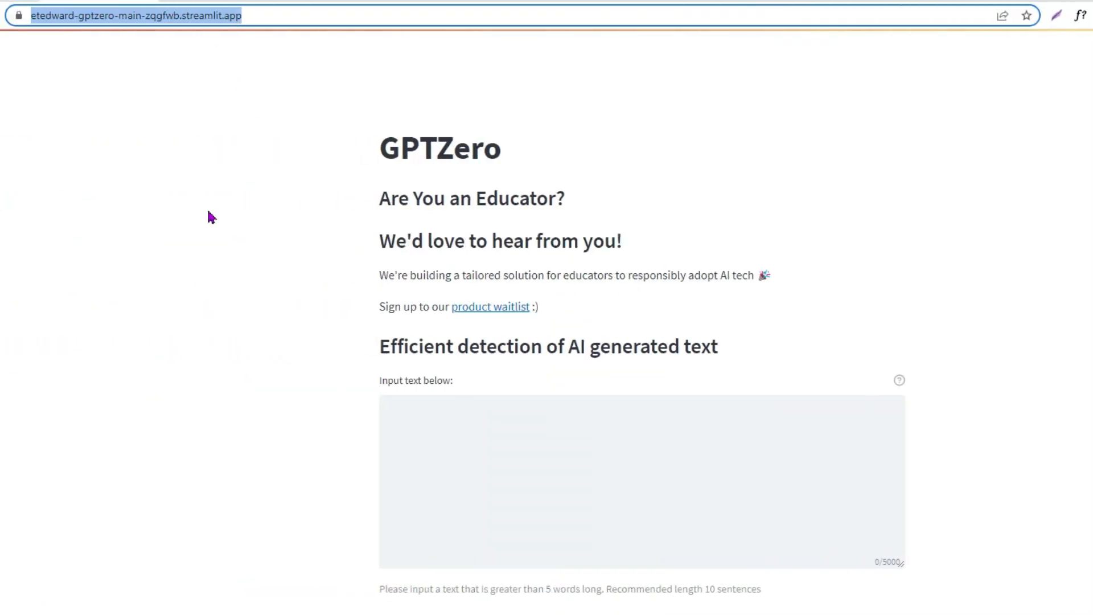
left_click(272, 20)
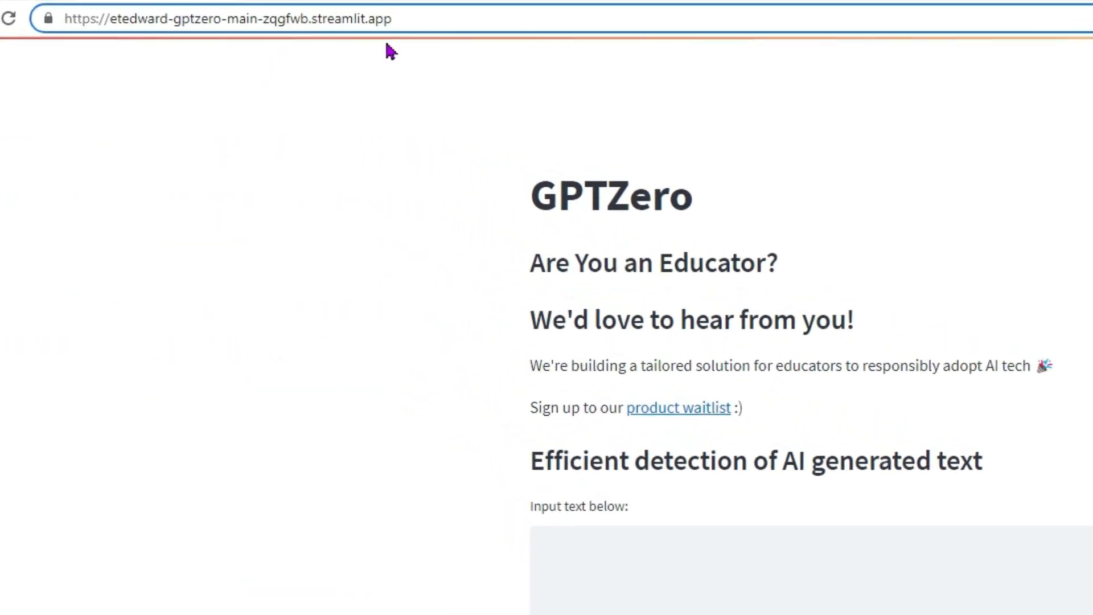
left_click_drag(89, 18, 355, 20)
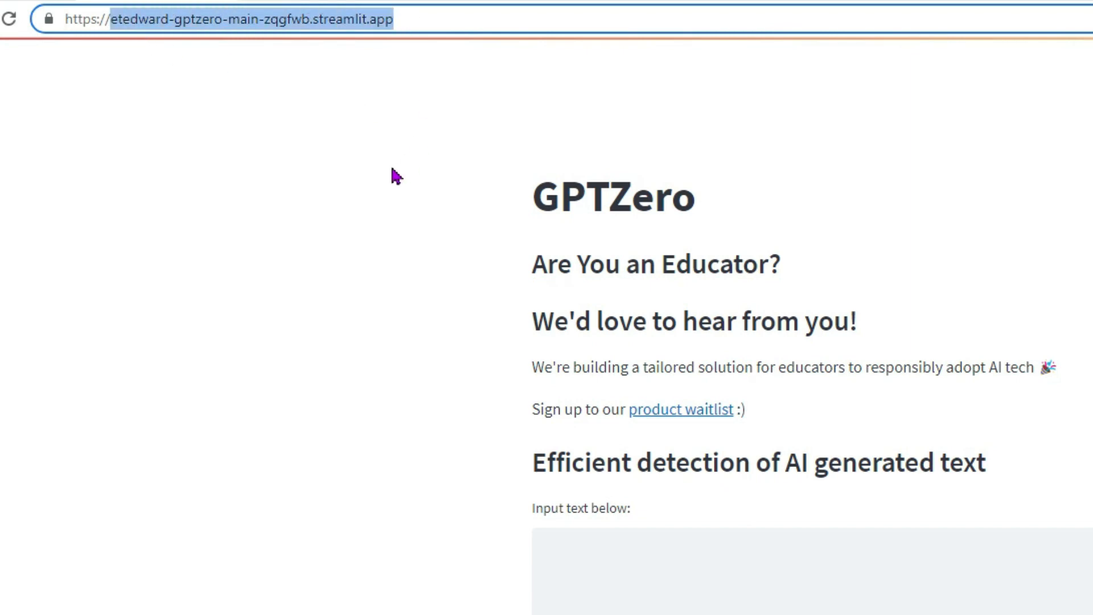
left_click(321, 187)
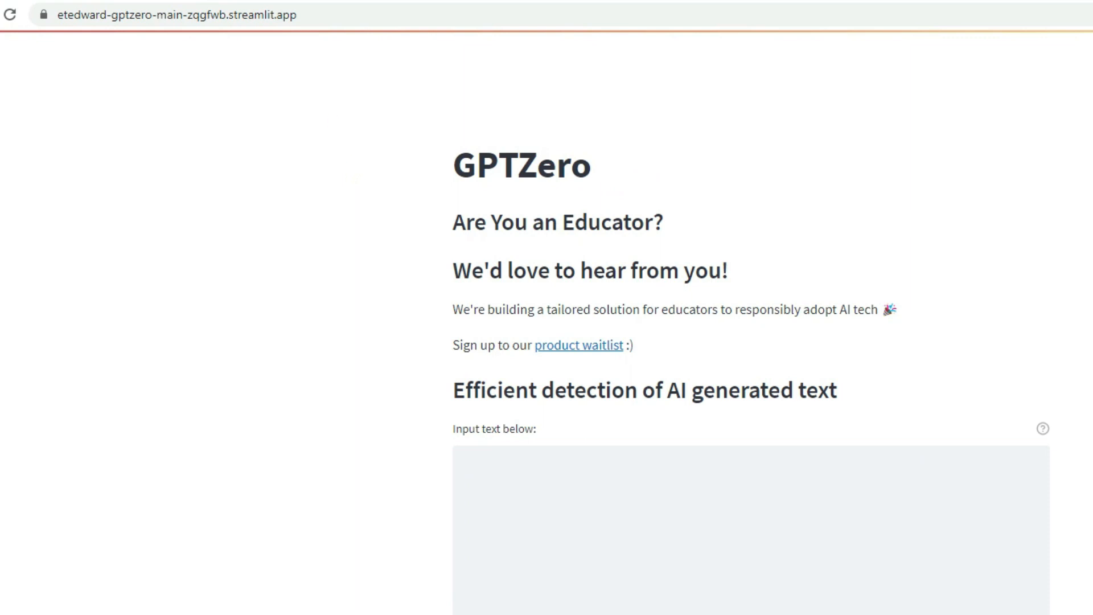
Open a new browser window and go to mastermindm.com/gptzero.
key("ctrl+n")
type("mastermind")
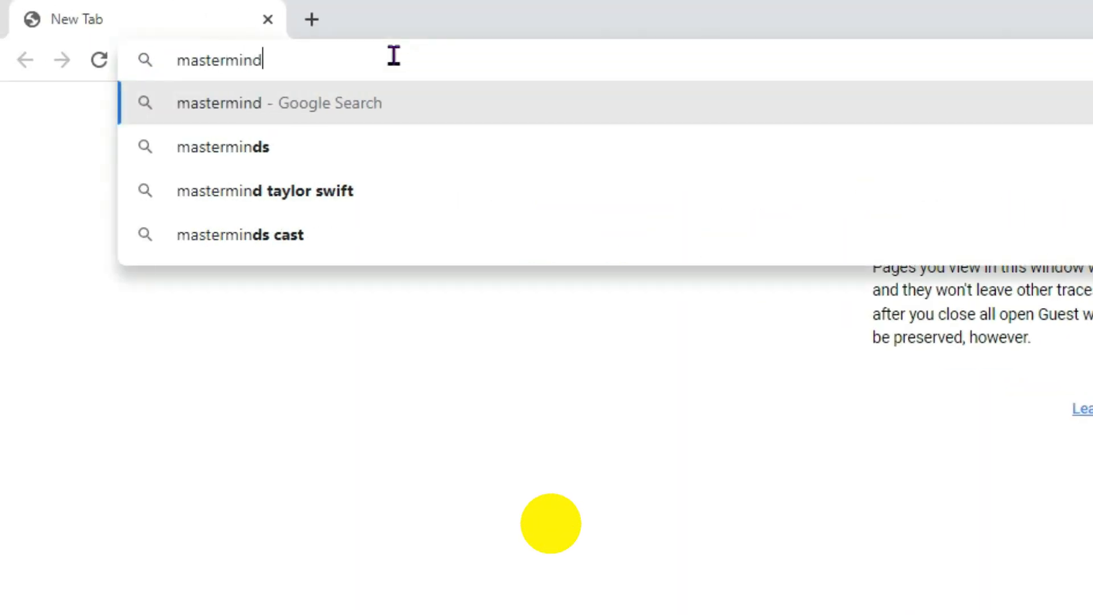
type("m.com/gp")
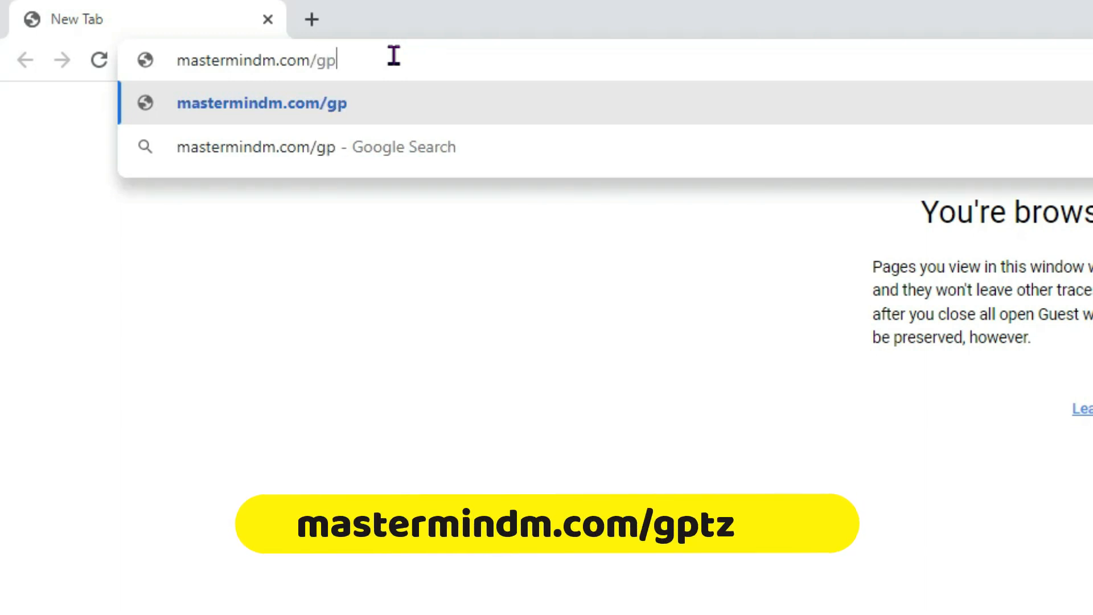
type("tzero")
key("Return")
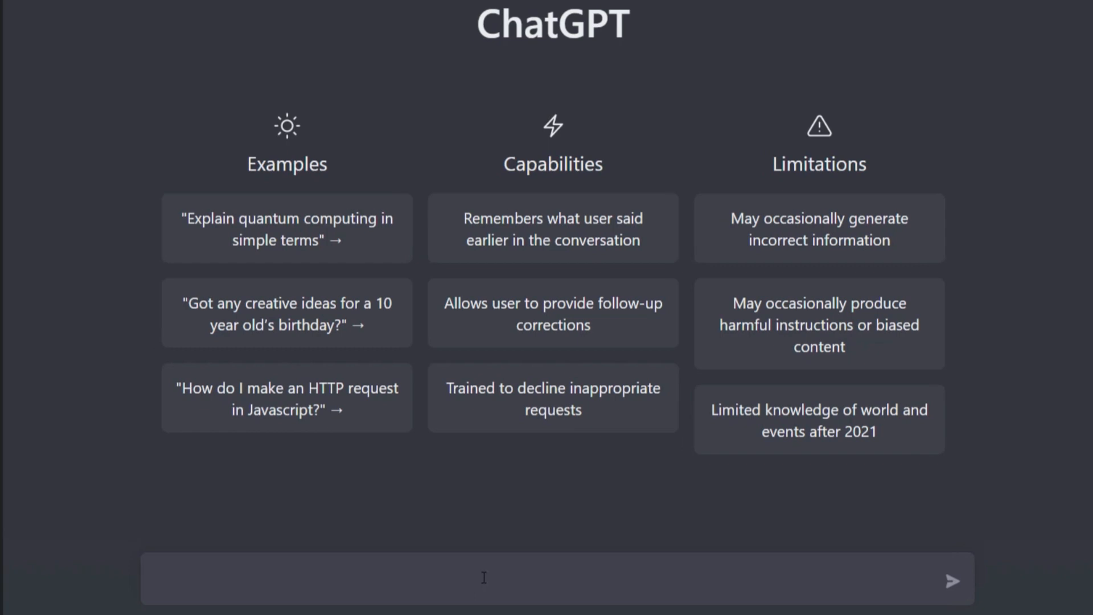
In ChatGPT, submit the prompt "explain the process of becoming a dentist in details, include headings.".
type("explain the process of becoming a dentist in details")
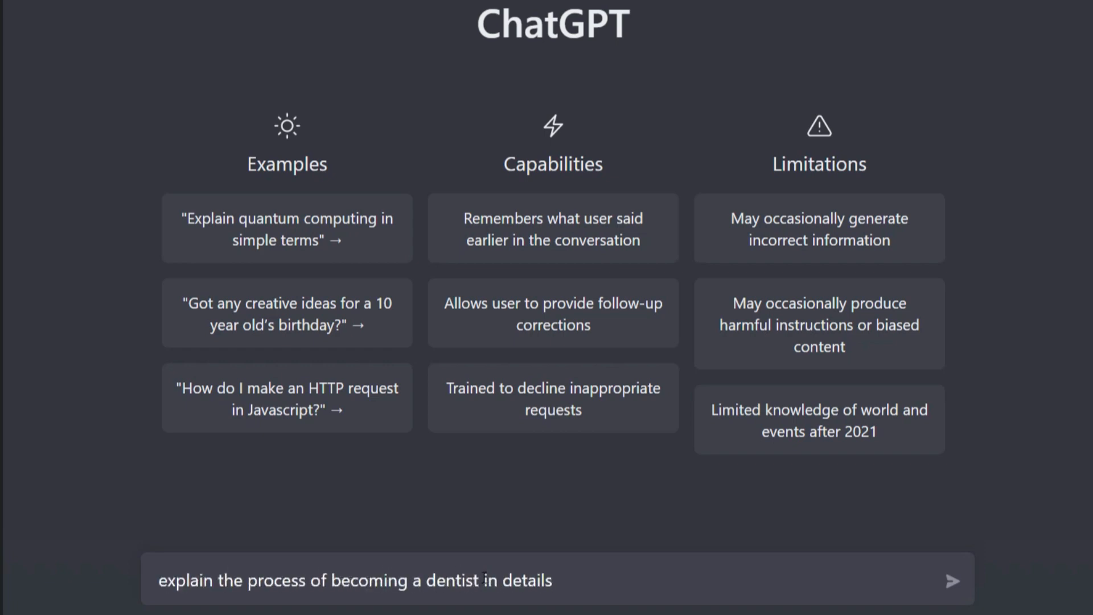
type(", include headings.")
key("Return")
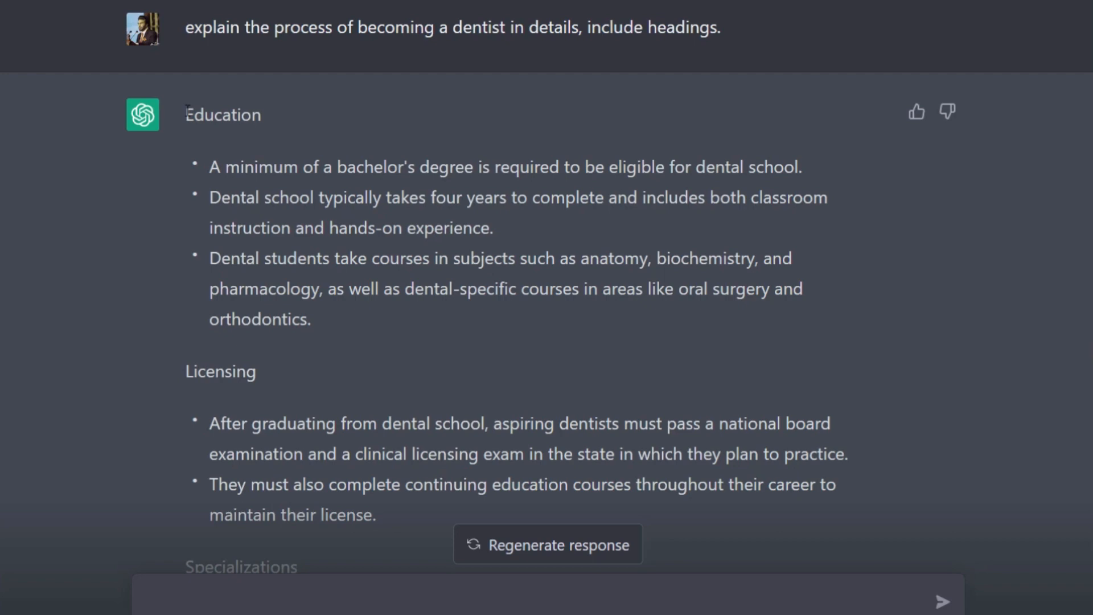
Copy ChatGPT's full dentist answer into the text input of GPTZero and run the analysis.
left_click_drag(186, 111, 518, 415)
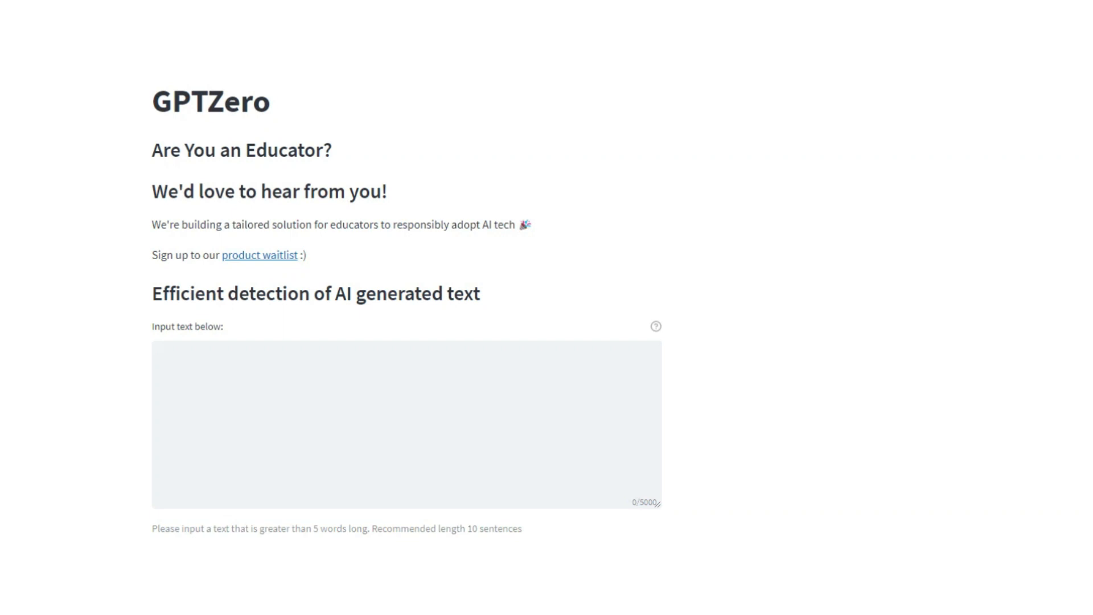
left_click(293, 422)
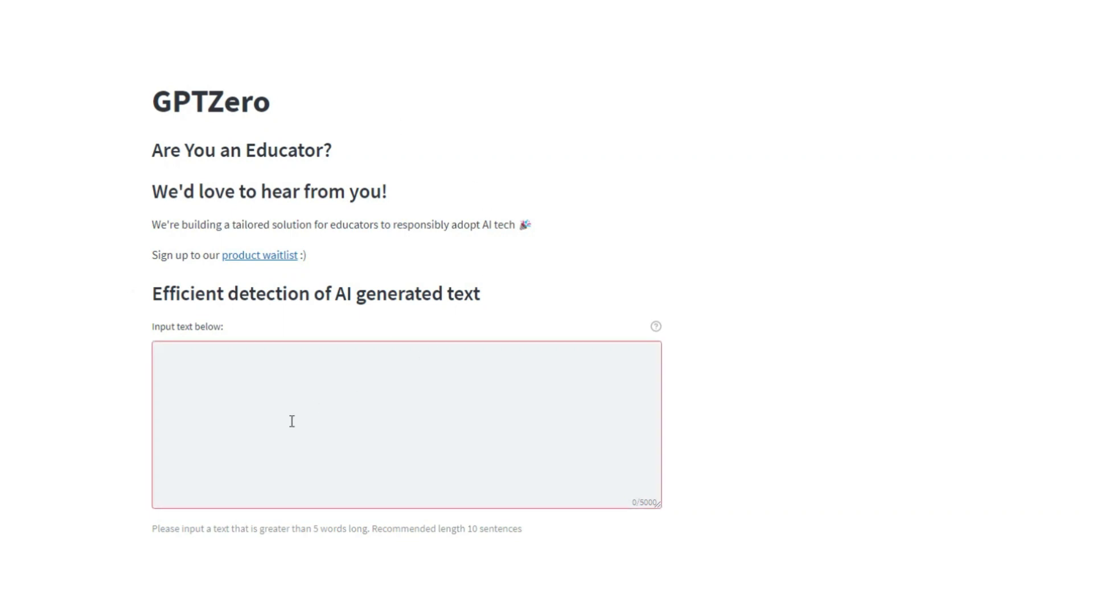
key("ctrl+v")
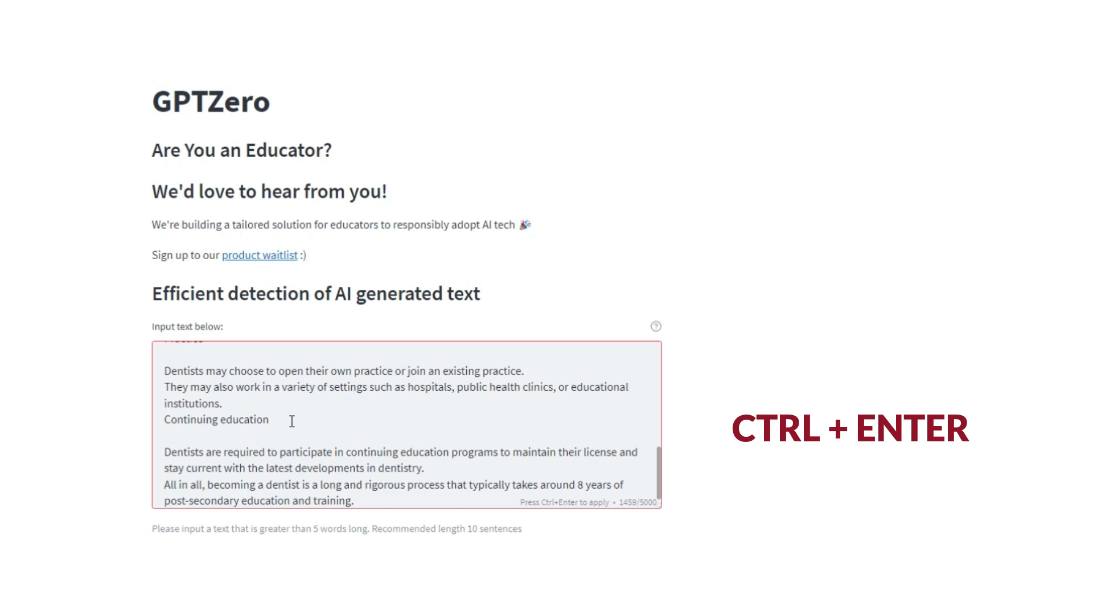
key("ctrl+Return")
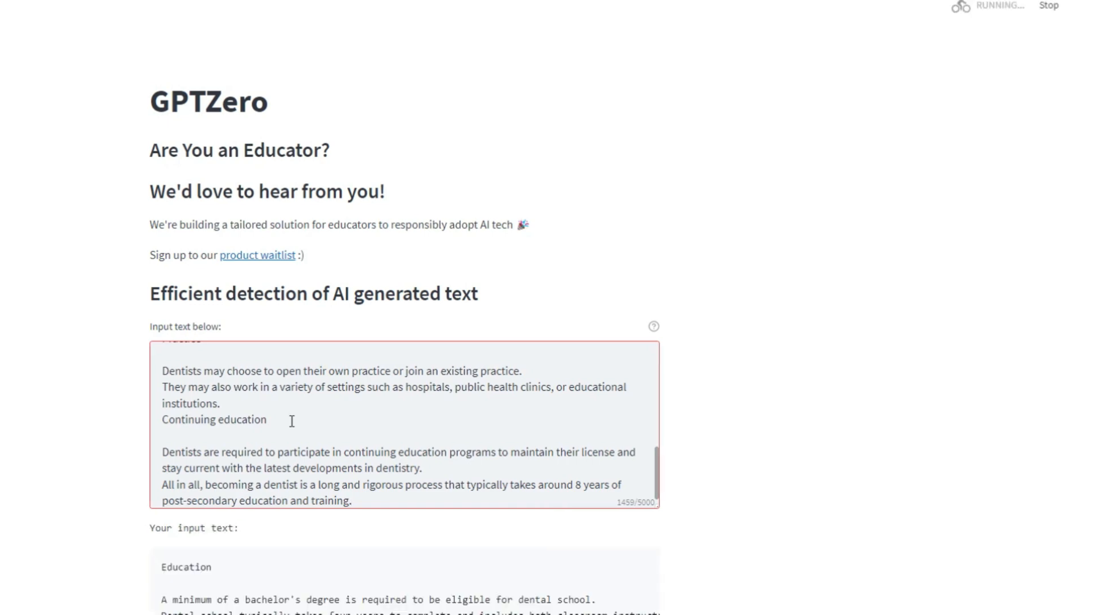
Review the perplexity analysis of the dentist text, get the GPTZero result and highlight its verdict.
scroll(113, 332, "down", 5)
scroll(111, 337, "down", 8)
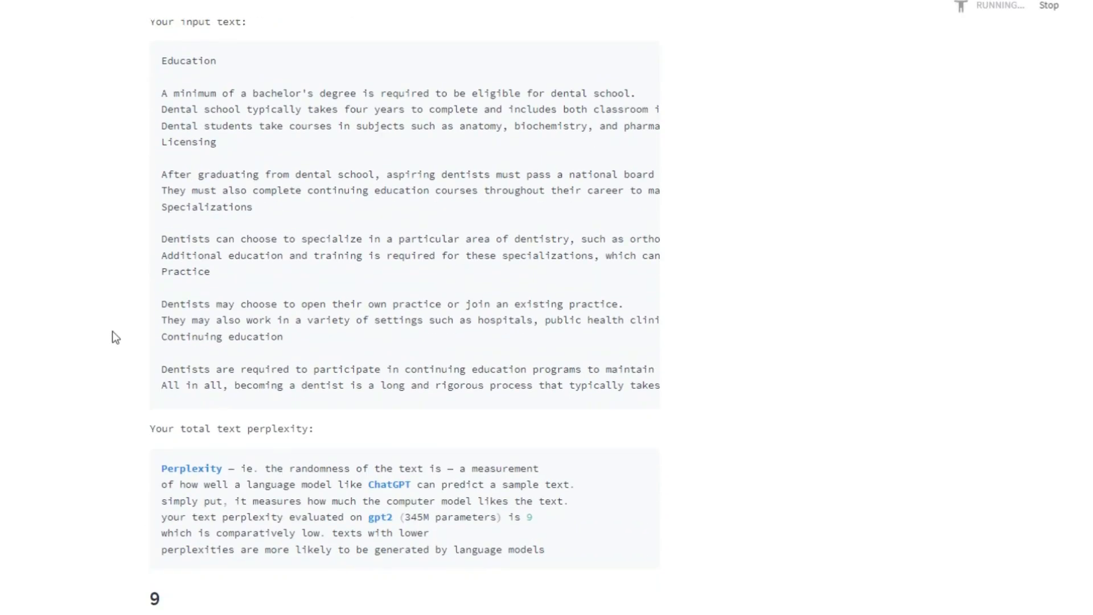
scroll(112, 336, "down", 10)
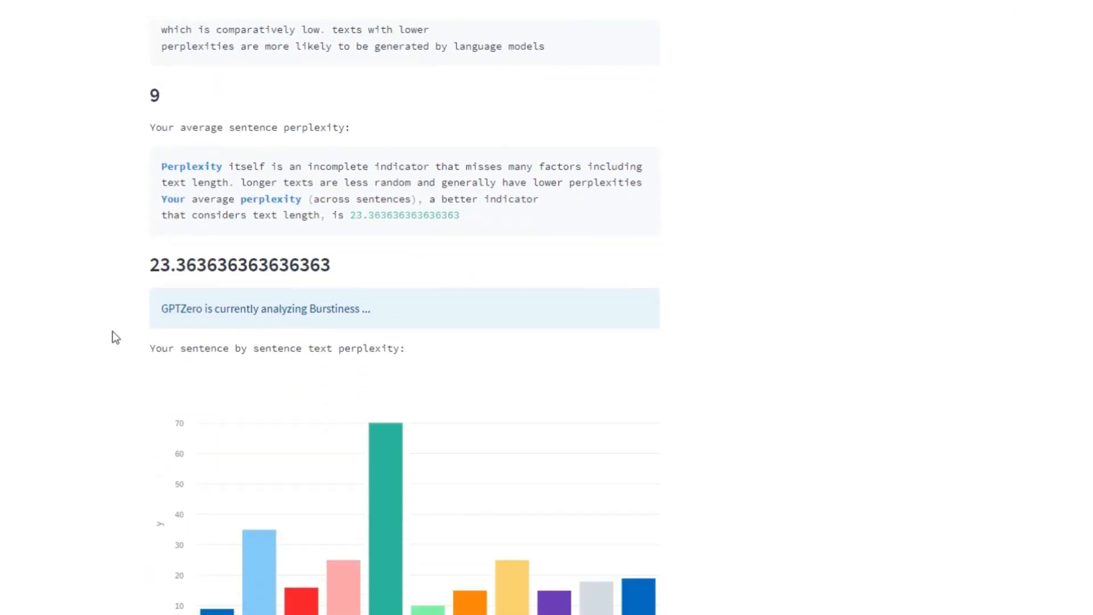
scroll(112, 336, "down", 2)
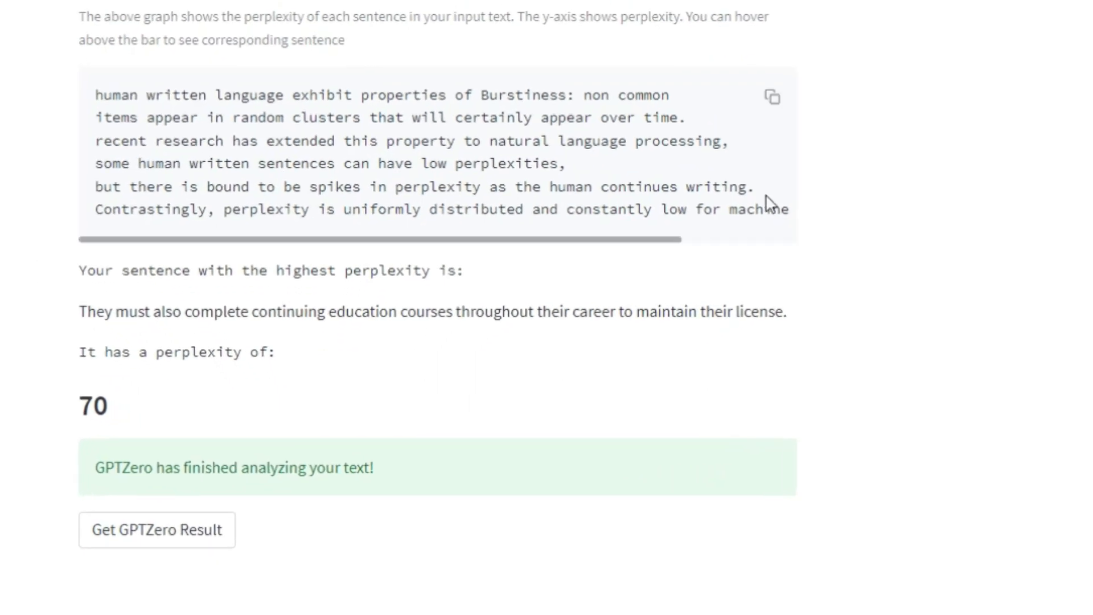
left_click(205, 536)
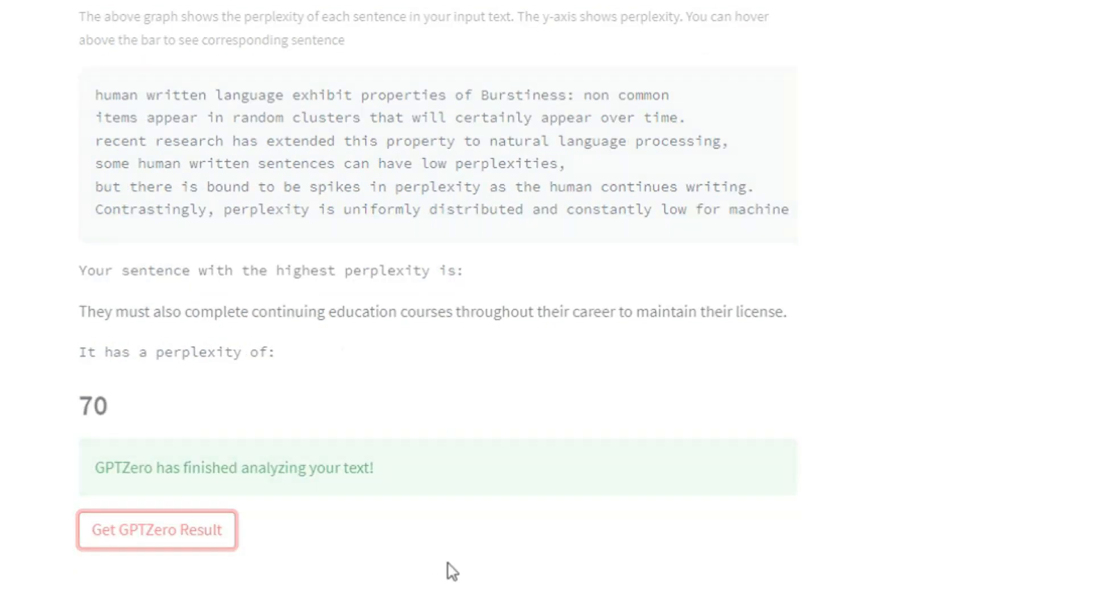
scroll(449, 562, "down", 5)
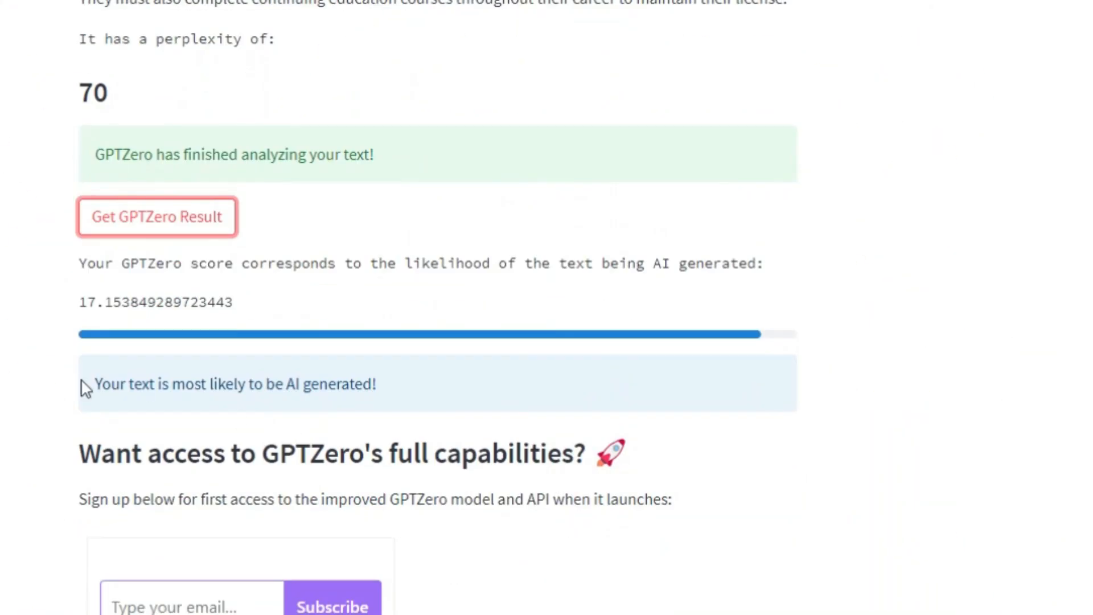
left_click_drag(91, 384, 398, 393)
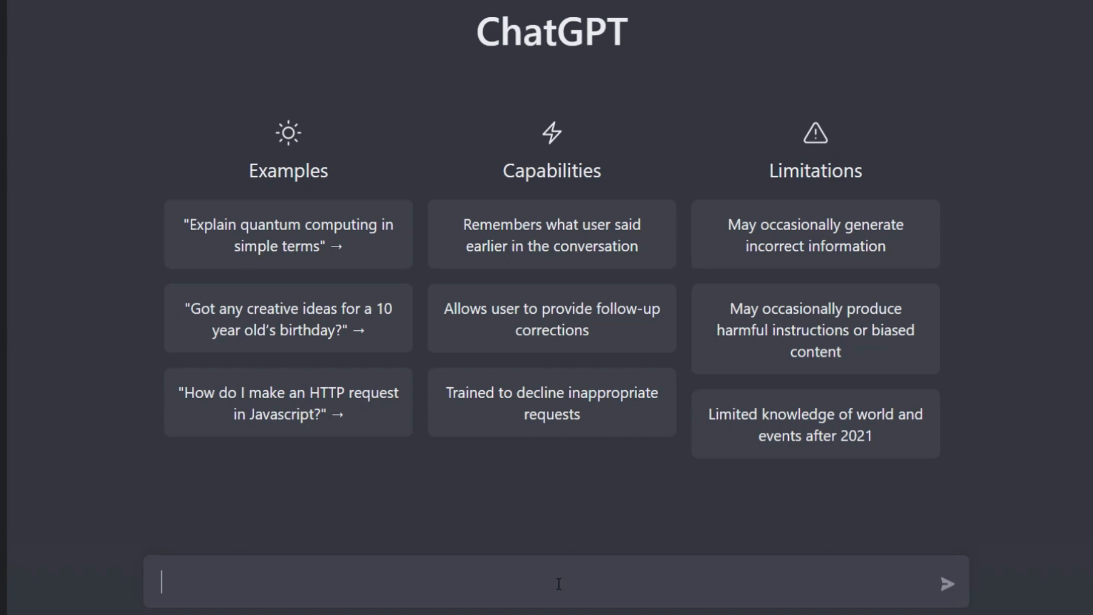
In a new ChatGPT prompt, enter "write a brief post on how to use universal control on mac and ipad." and "include headings with detailed paragraphs".
type("write a brief post on how to use universal")
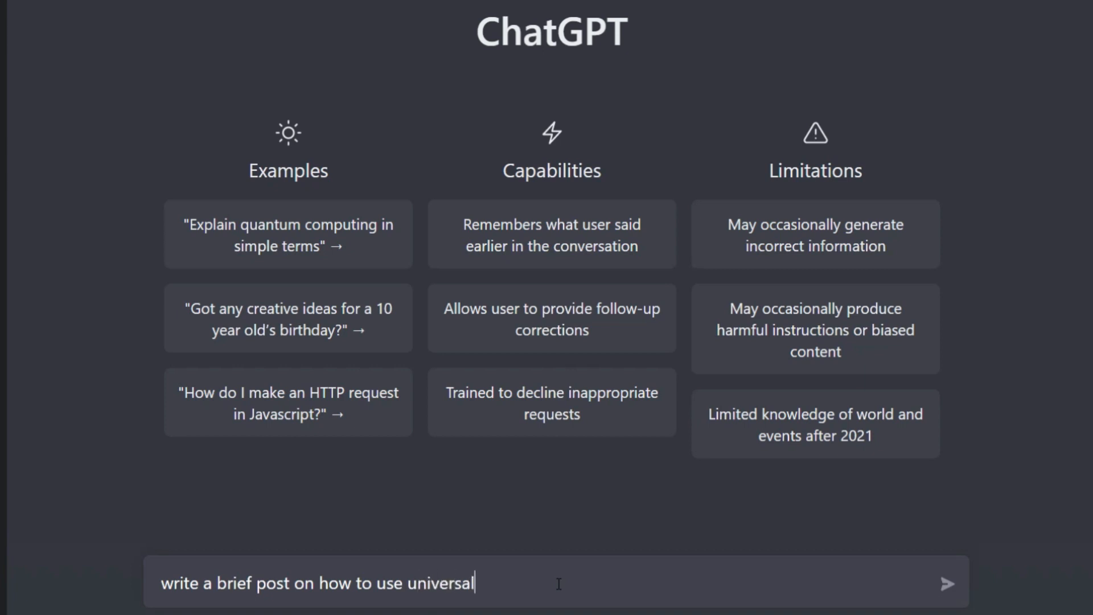
type(" control on mac and ipad.")
key("shift+Return")
key("shift+Return")
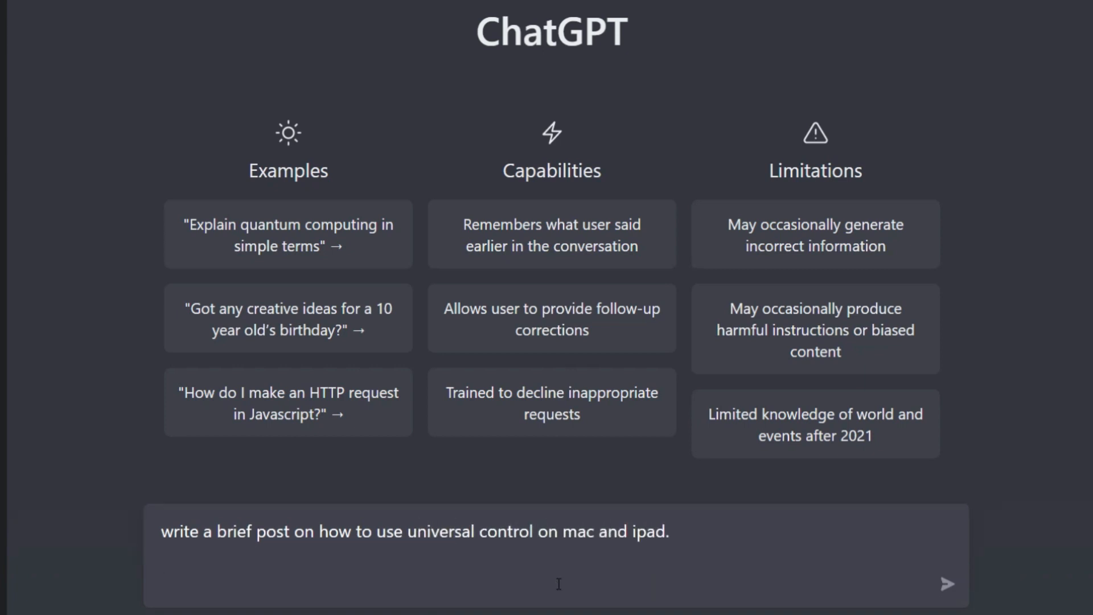
type("include headings")
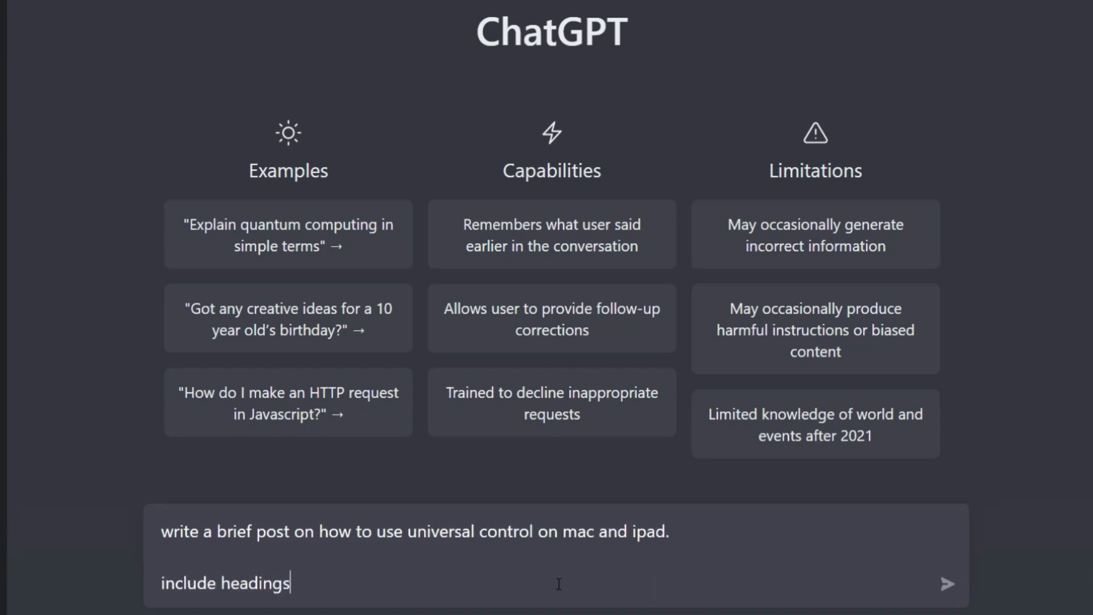
type(" with detailed paragraphs")
key("shift+Return")
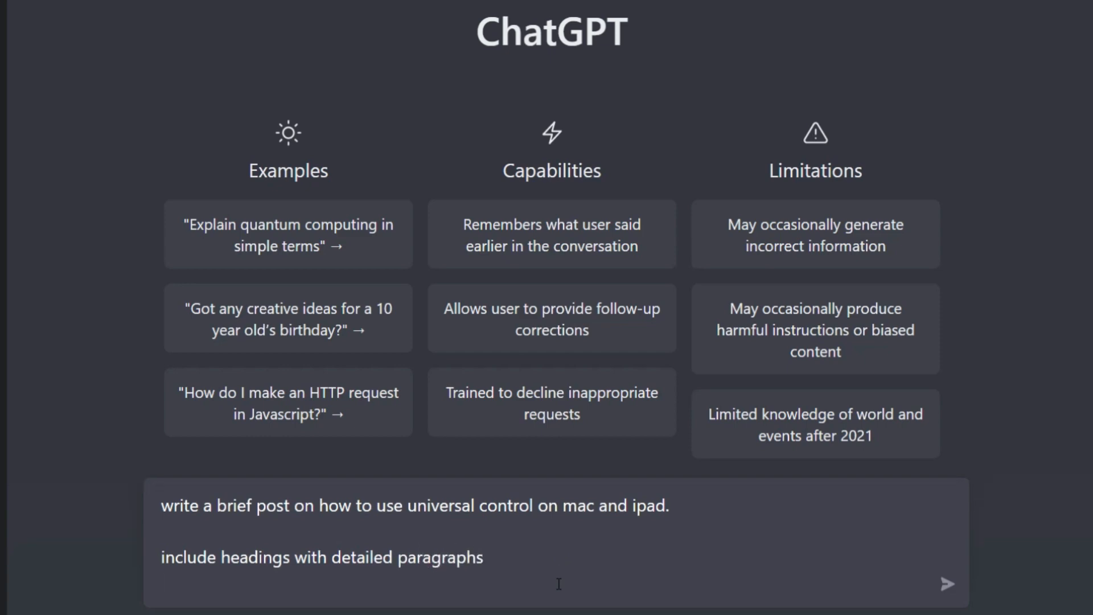
Add prompt lines requesting some bullets if needed, a conclusion paragraph and "atleast 3 faqs at the end before conclusion", and submit the prompt.
type("include some bullets if needed")
key("shift+Return")
type("incl")
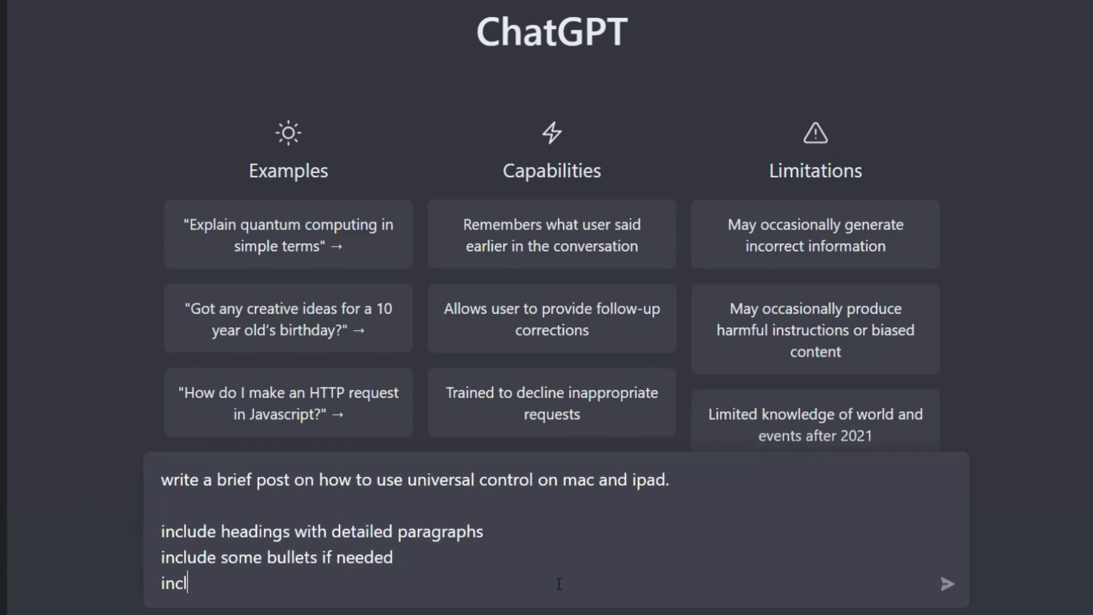
type("ude conclusion paragraph")
key("shift+Return")
type("include atleast")
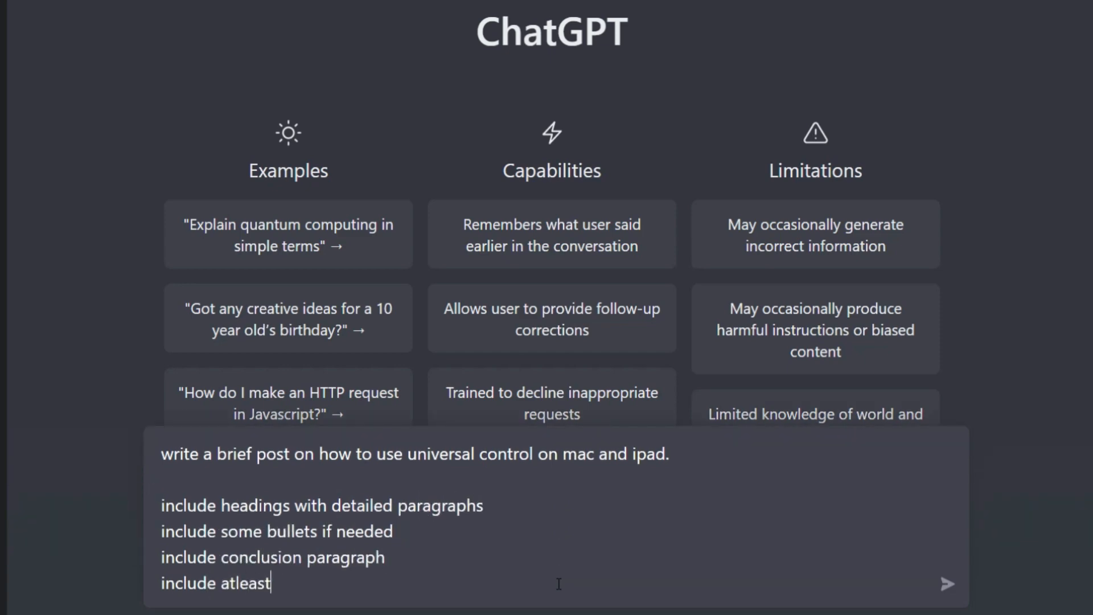
type(" 3 faqs at the end before conclusion")
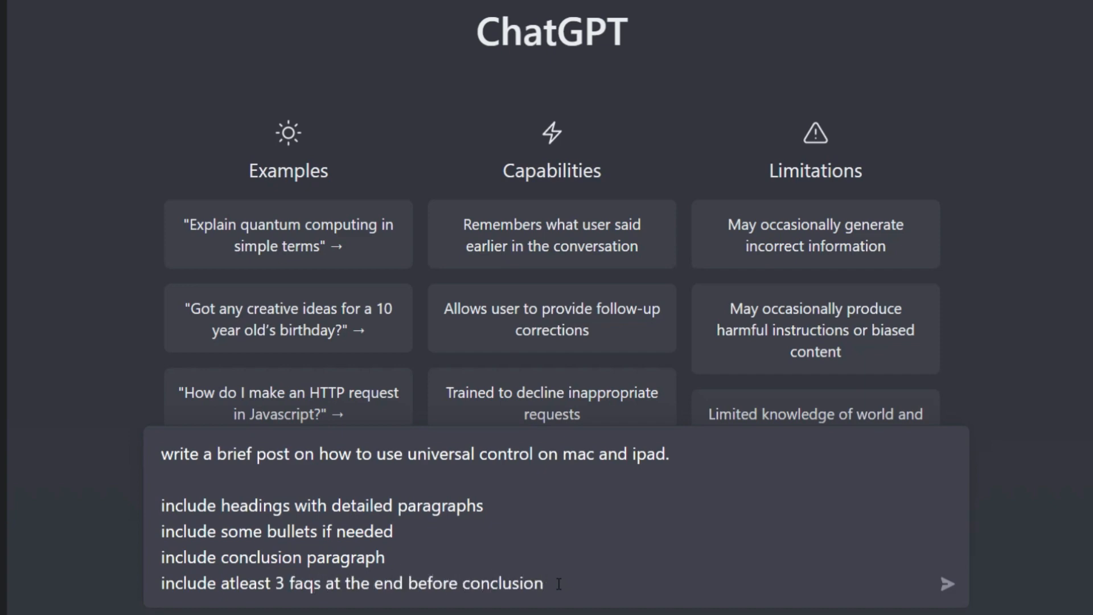
key("Return")
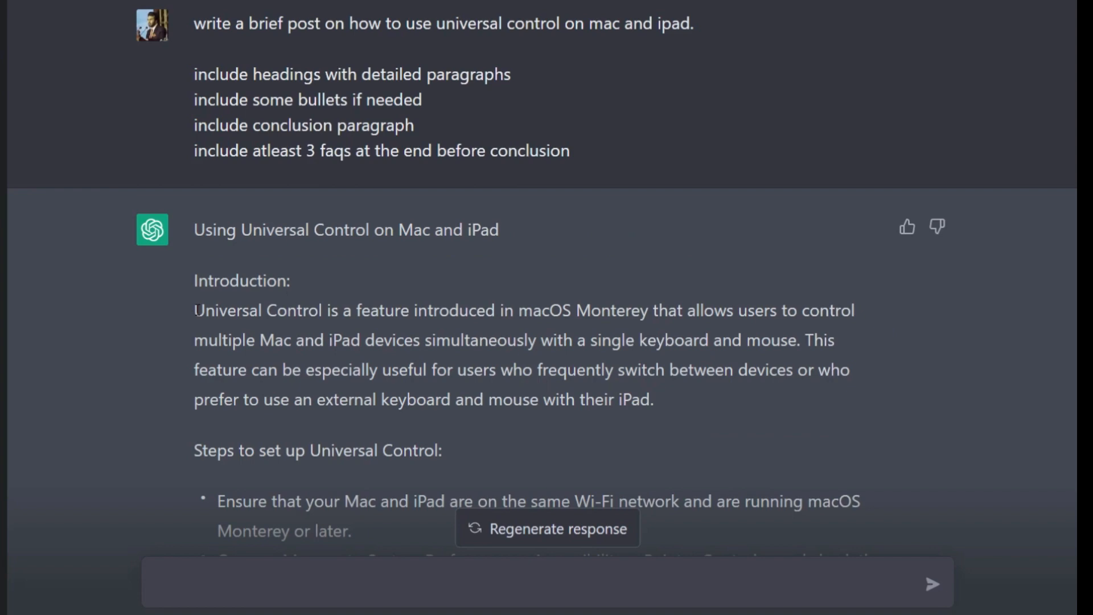
Copy ChatGPT's Universal Control post from the introduction text onward into GPTZero and run the analysis.
left_click_drag(196, 310, 354, 421)
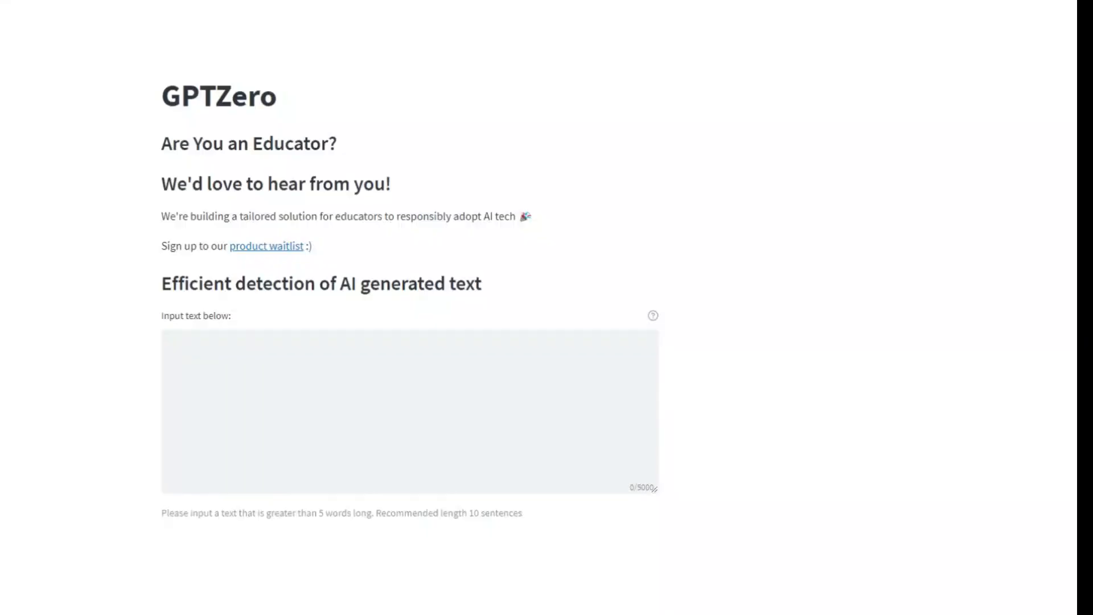
left_click(309, 402)
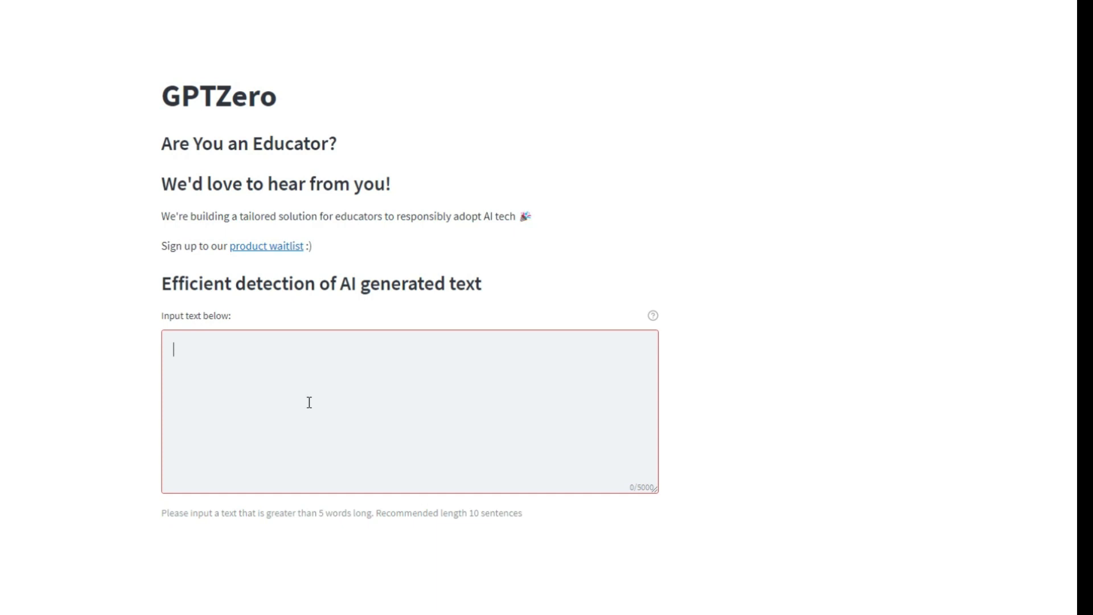
key("ctrl+v")
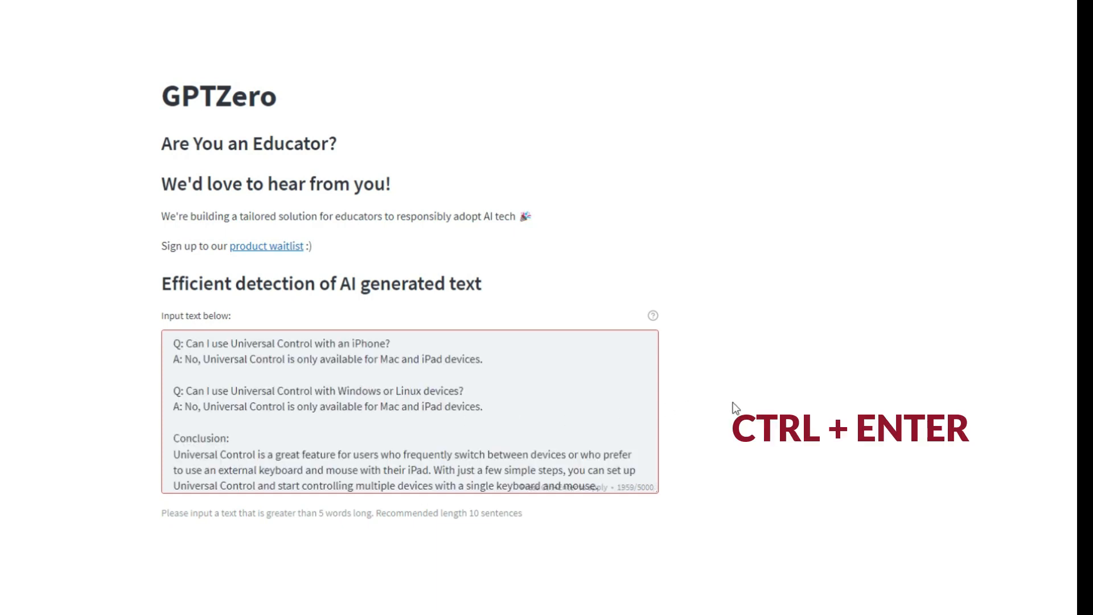
key("ctrl+Return")
Review the perplexity analysis of the Universal Control post, get the GPTZero result and highlight its verdict.
scroll(722, 387, "down", 8)
scroll(722, 396, "down", 5)
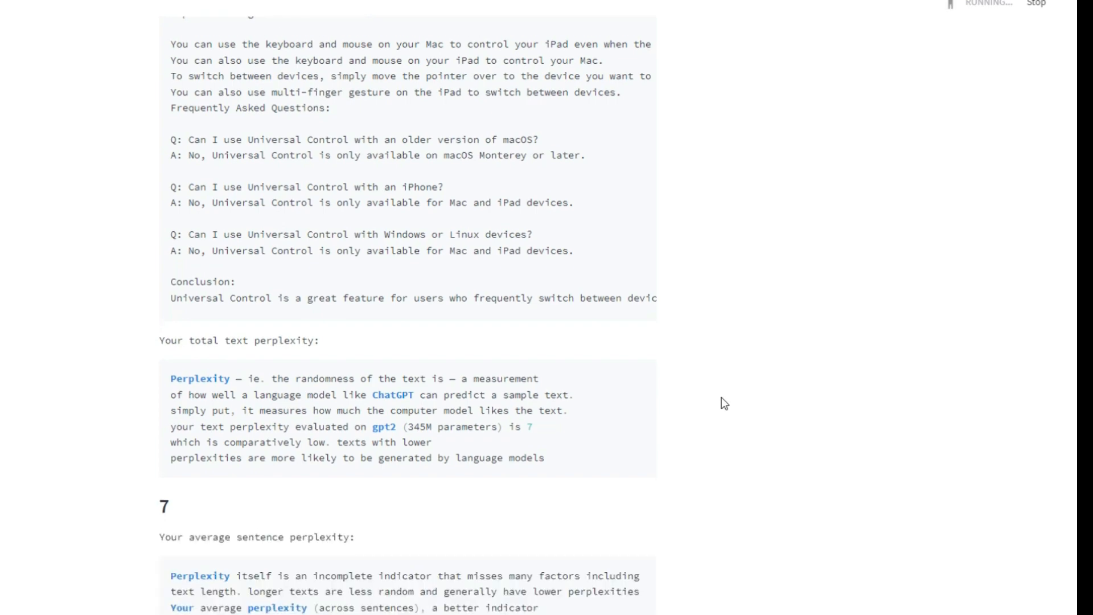
scroll(722, 397, "down", 8)
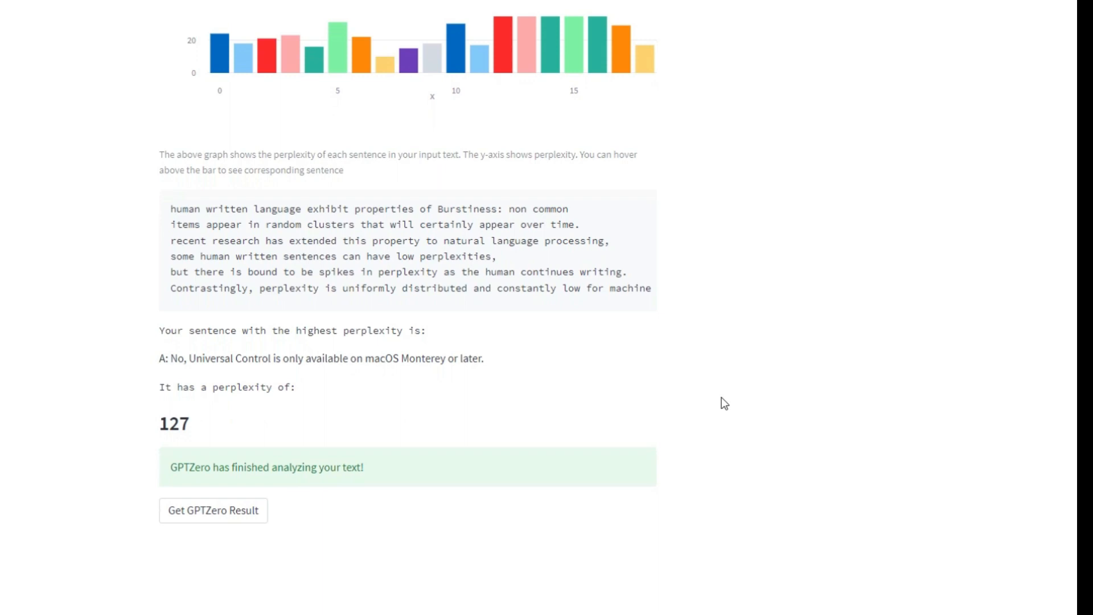
left_click(239, 512)
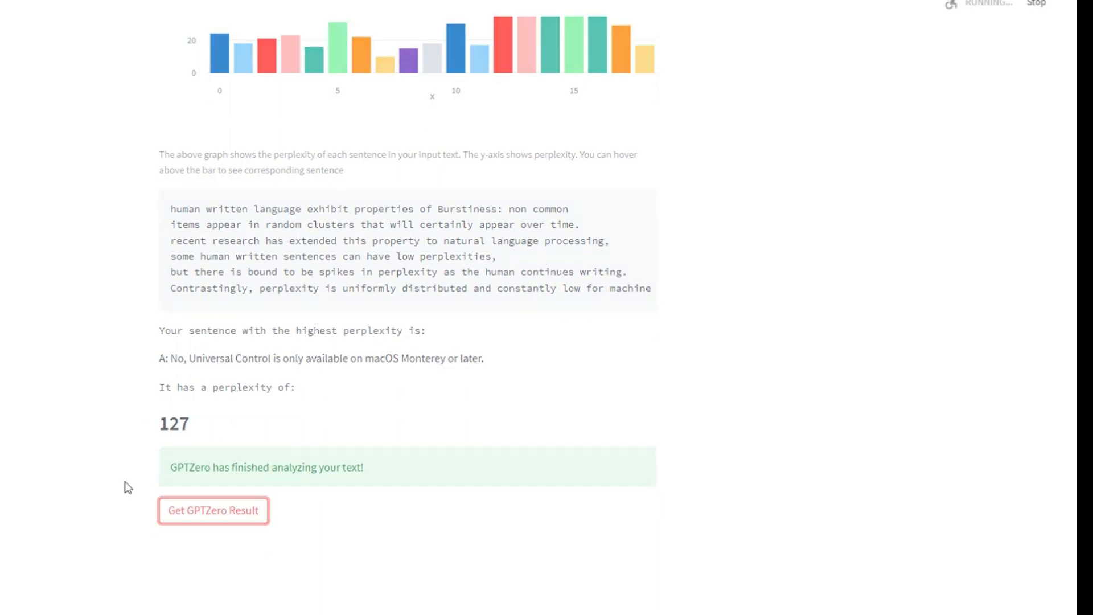
scroll(125, 481, "down", 4)
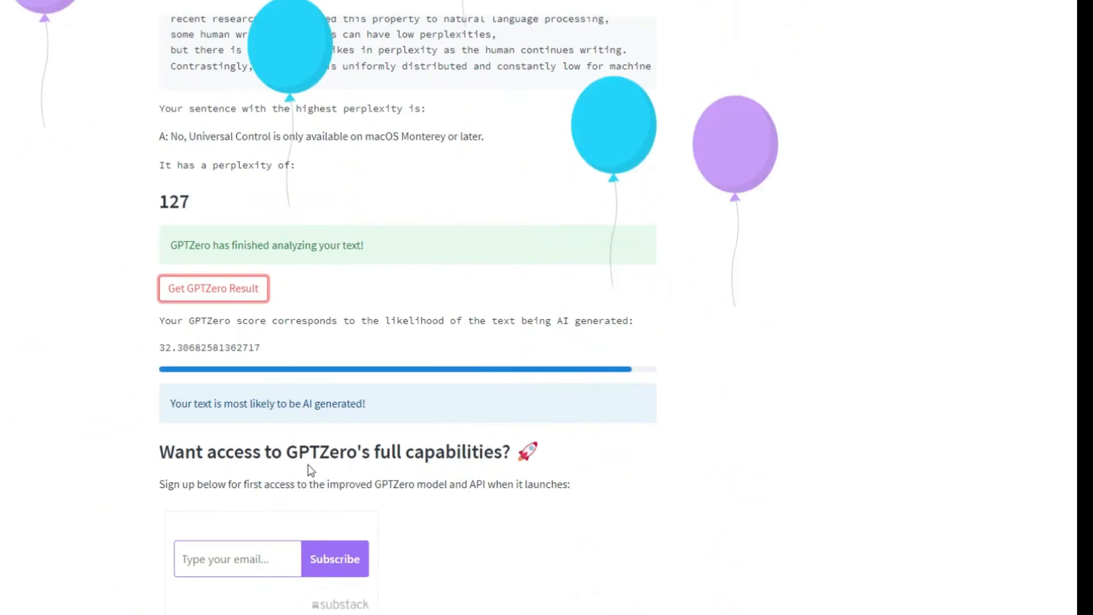
triple_click(185, 402)
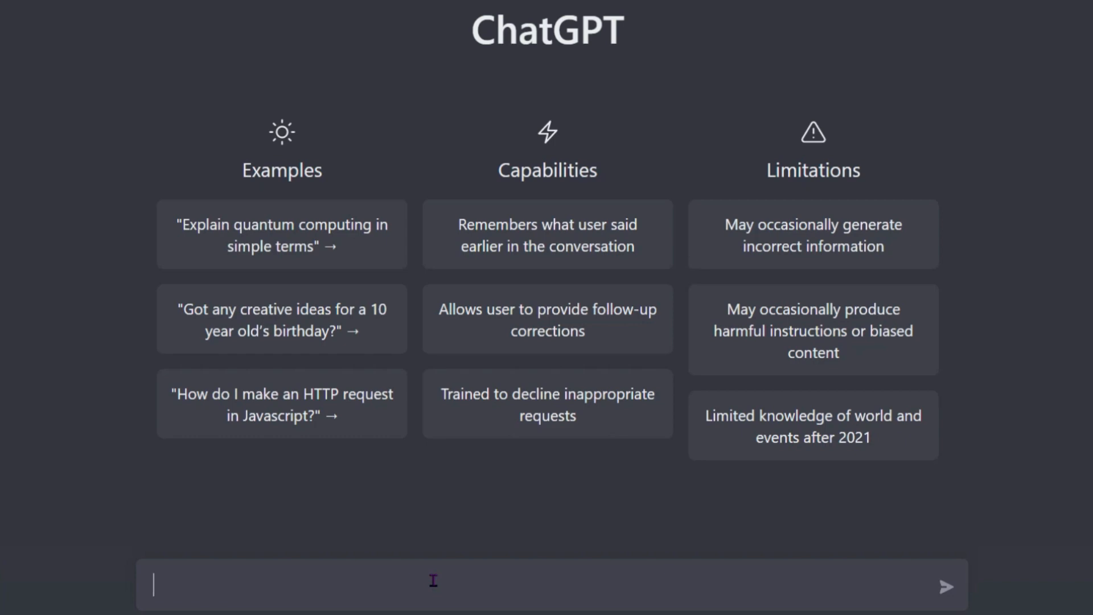
Submit the prompt "How to start a Snow Blower: Tips & Tricks to get your Snow Blower Up & Running." plus "Include Step by Step Guide as well".
type("How to start a Snow Blower: Tips & Tricks to g")
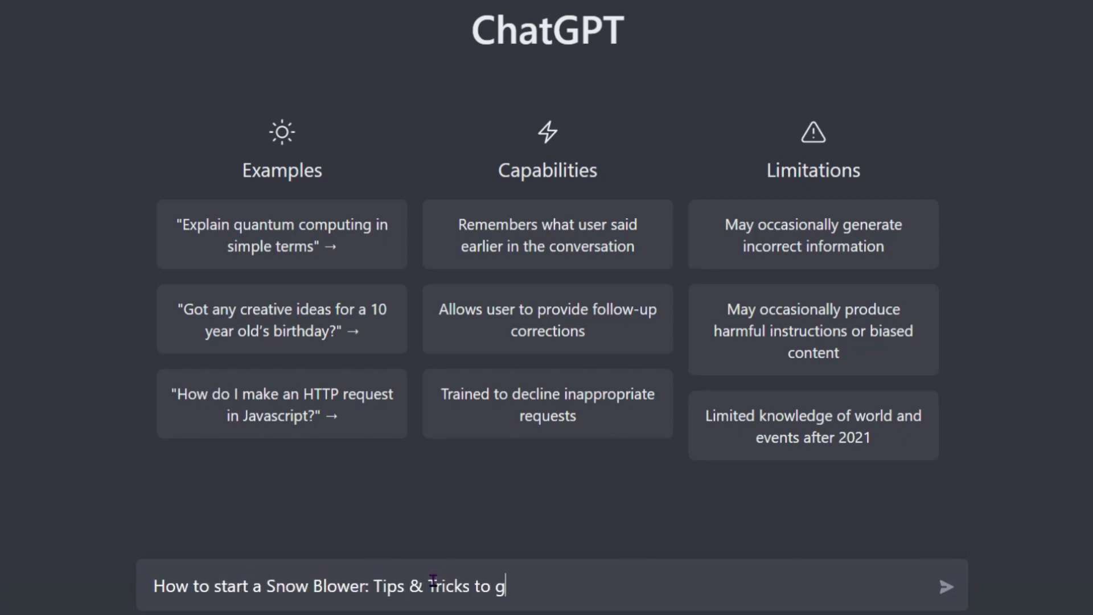
type("et your Snow Blower Up & Running.")
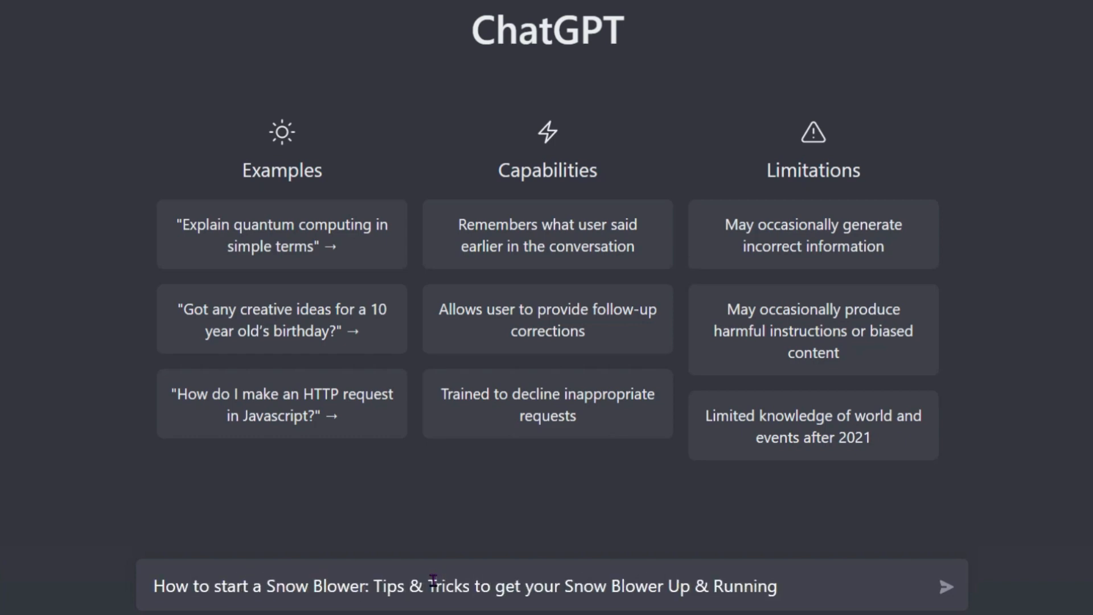
key("shift+Return")
key("shift+Return")
type("Include Step by Step Guide as well")
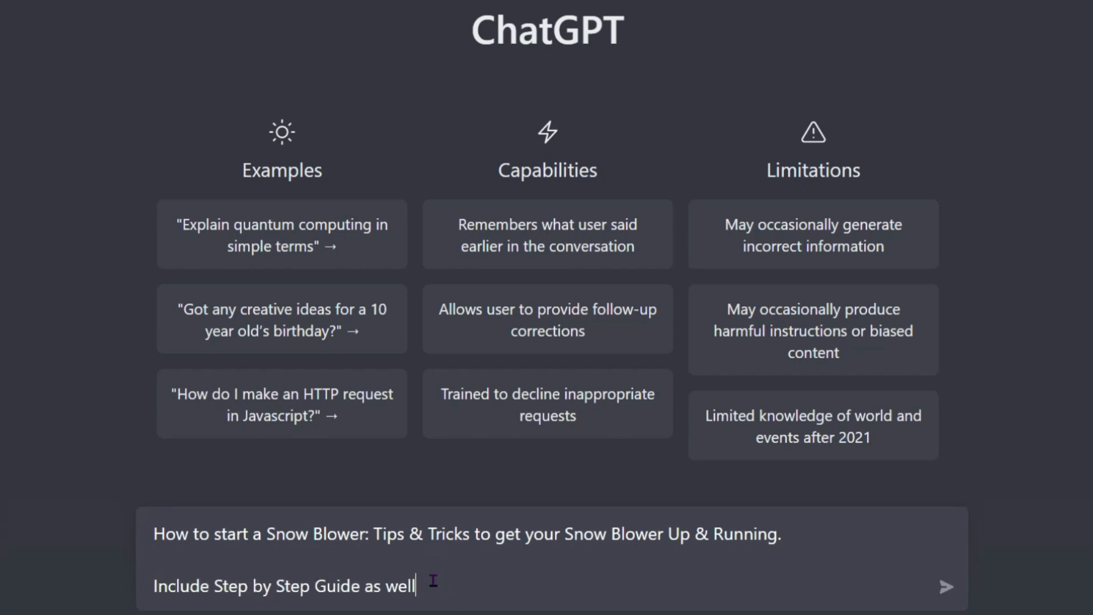
key("Return")
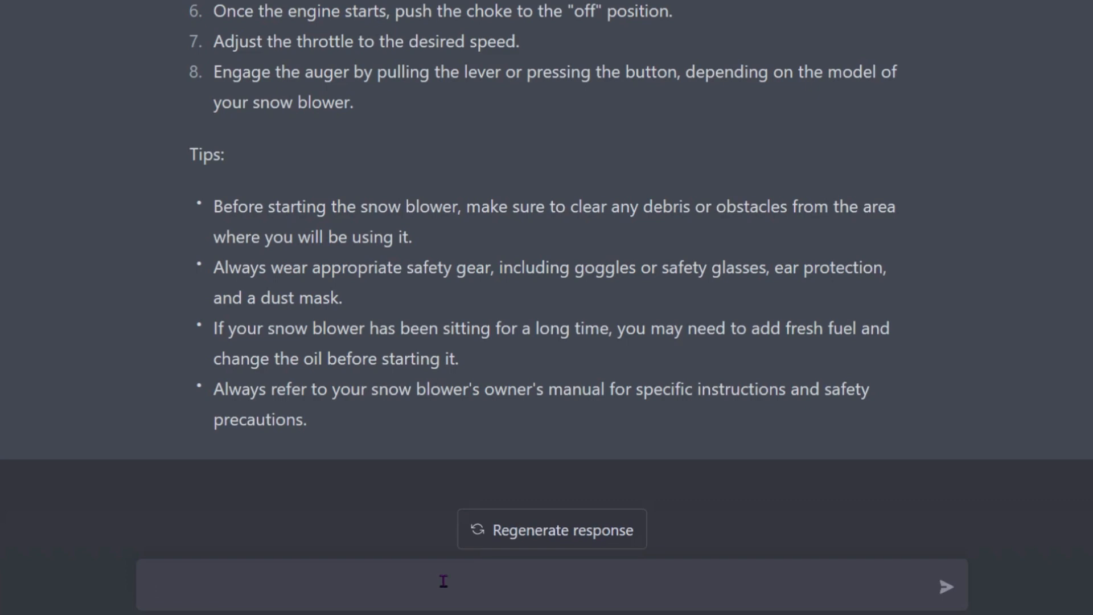
Copy ChatGPT's snow blower guide, from the general steps through the tips, into GPTZero's input text and run the analysis.
scroll(341, 399, "up", 6)
left_click_drag(191, 147, 308, 422)
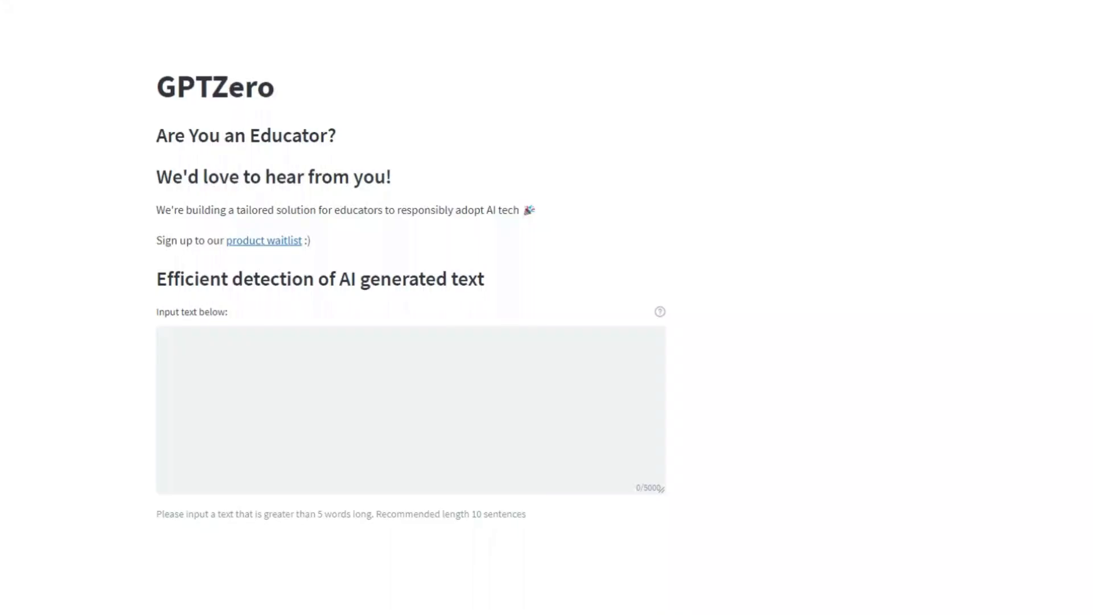
right_click(230, 374)
left_click(262, 455)
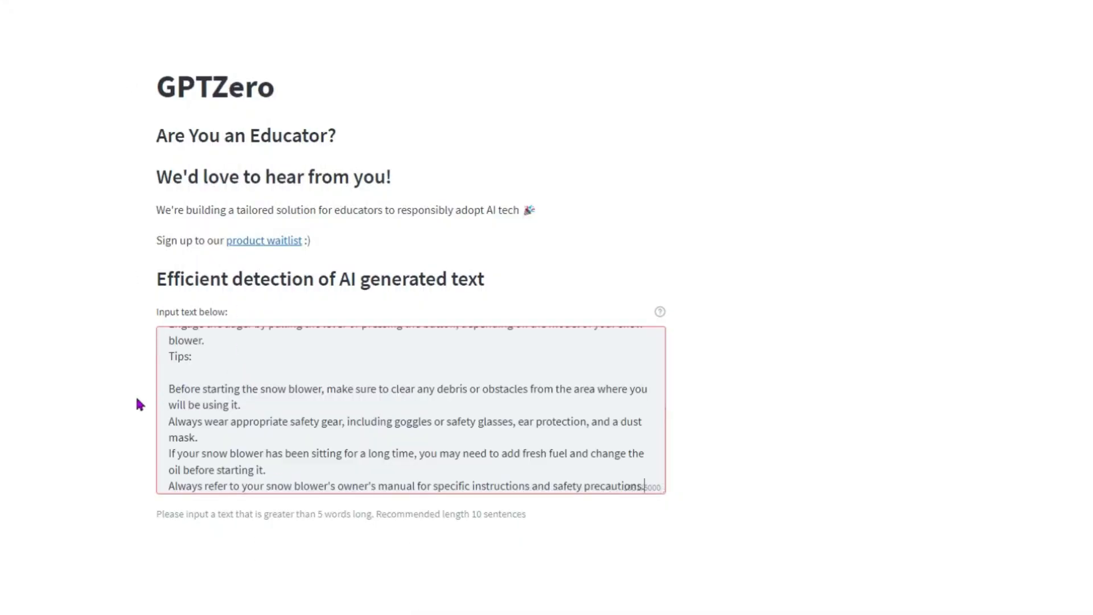
Review the perplexity analysis of the snow blower guide, get the GPTZero result and highlight its verdict.
scroll(84, 430, "down", 10)
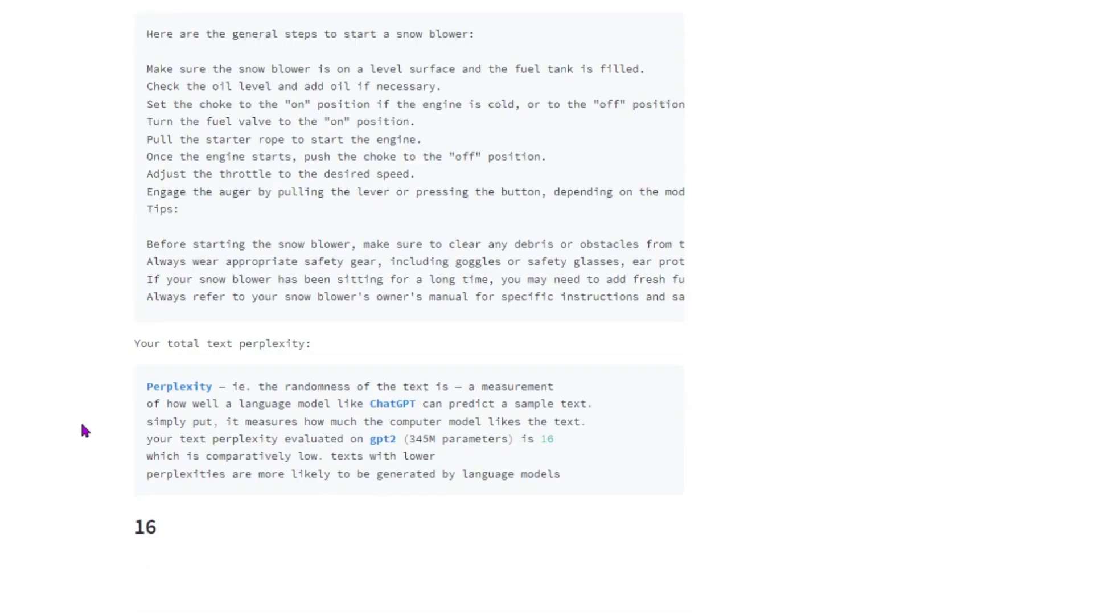
scroll(210, 497, "down", 15)
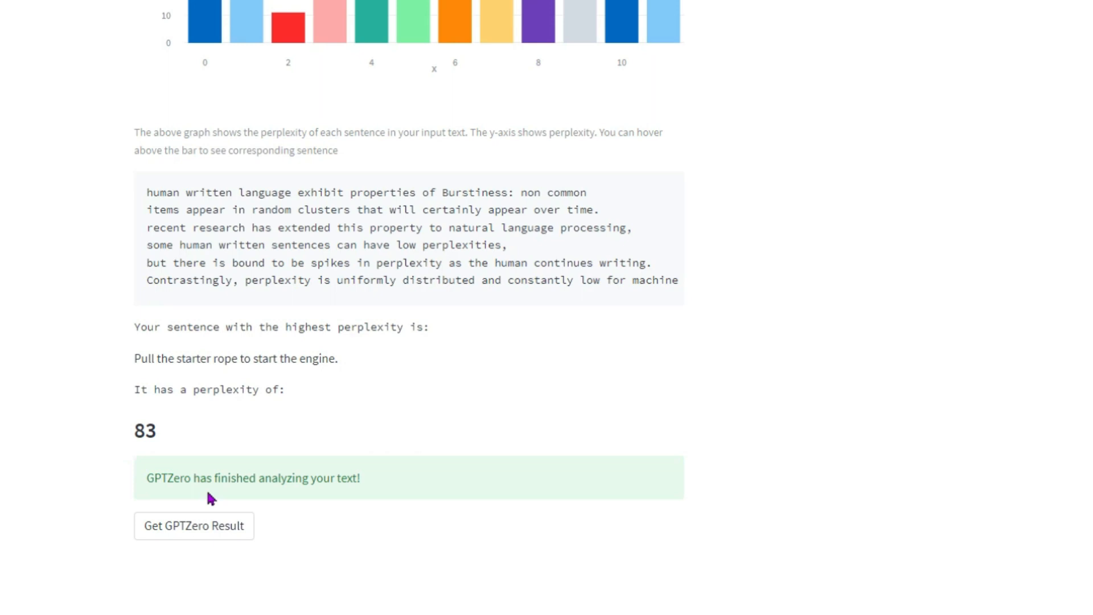
left_click(221, 528)
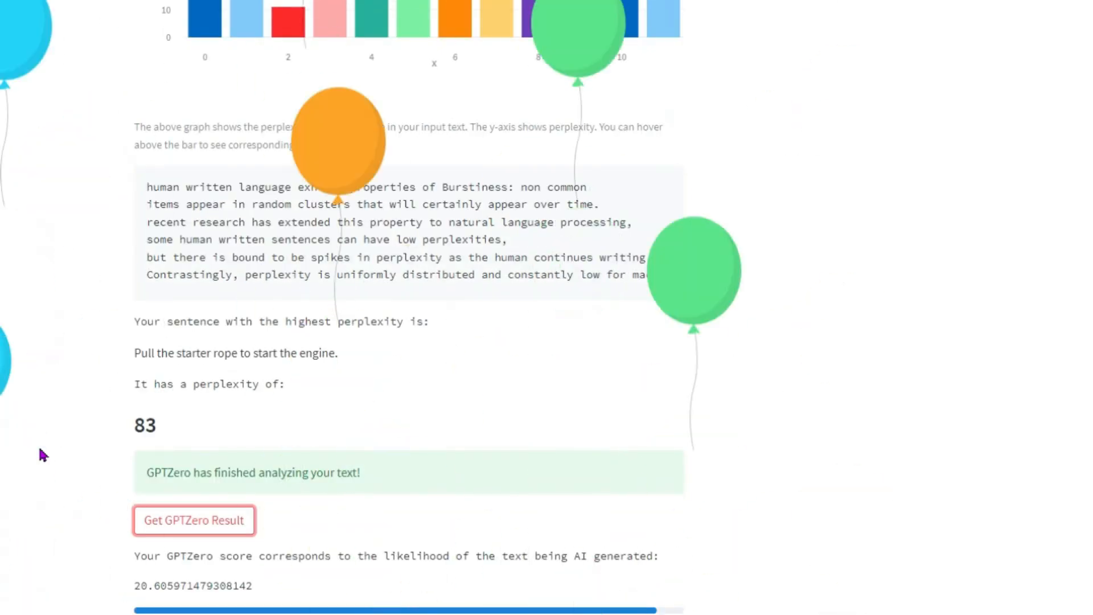
scroll(41, 453, "down", 4)
left_click_drag(144, 410, 397, 413)
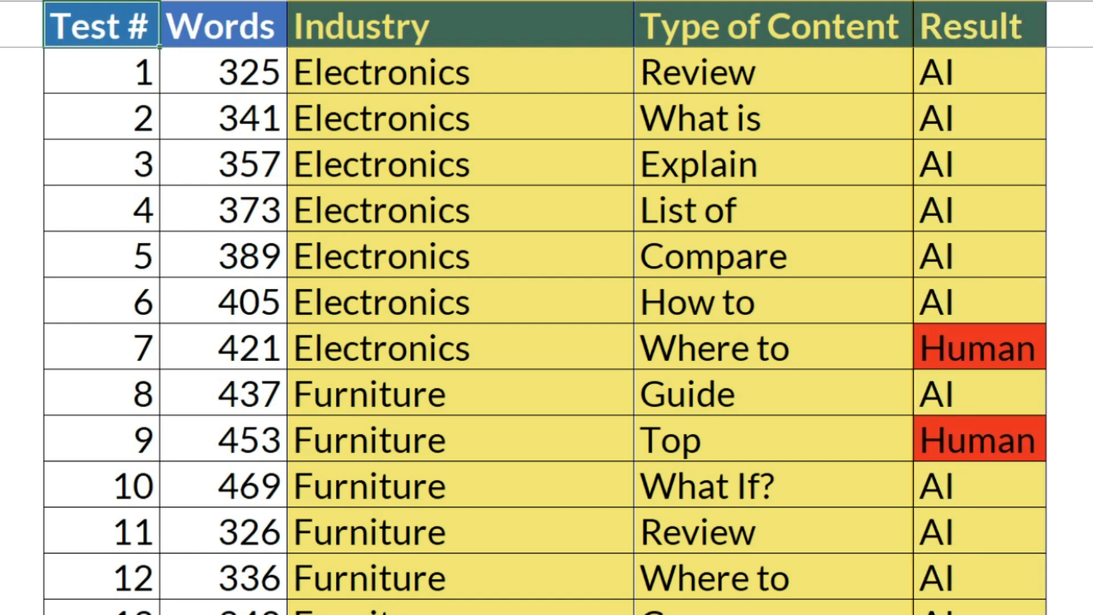
Switch to the test results spreadsheet and examine each test's word count, industry, content type and result.
scroll(544, 330, "down", 1)
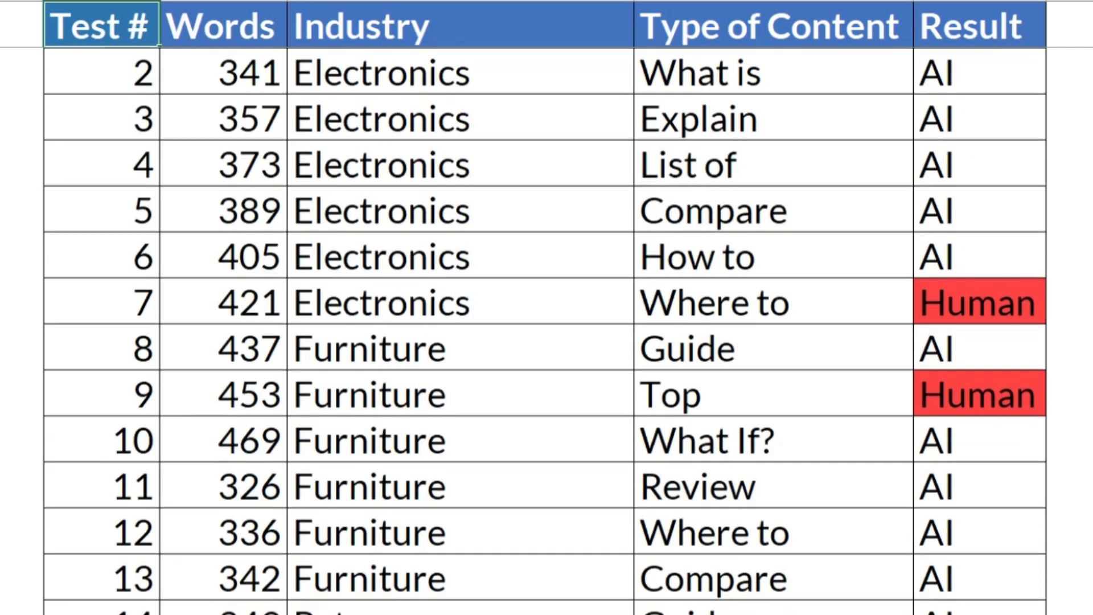
scroll(544, 330, "down", 8)
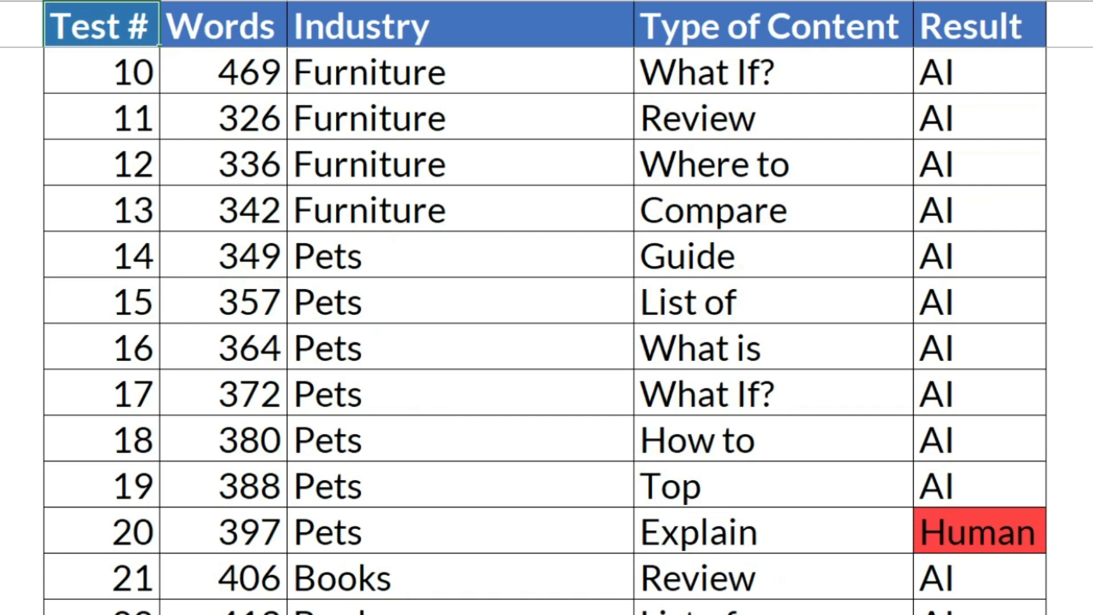
scroll(644, 563, "down", 1)
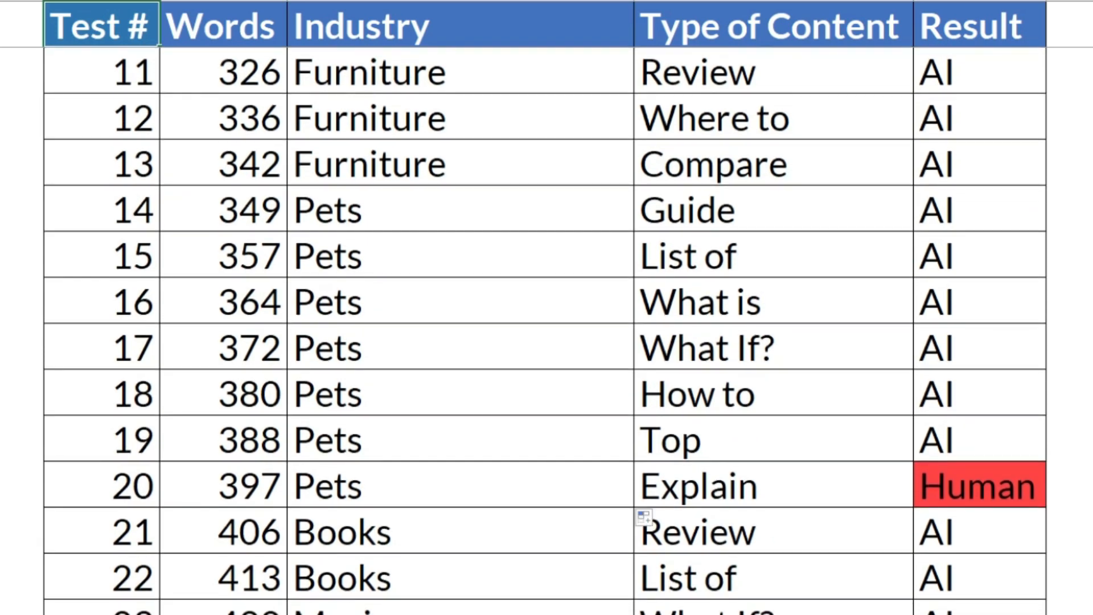